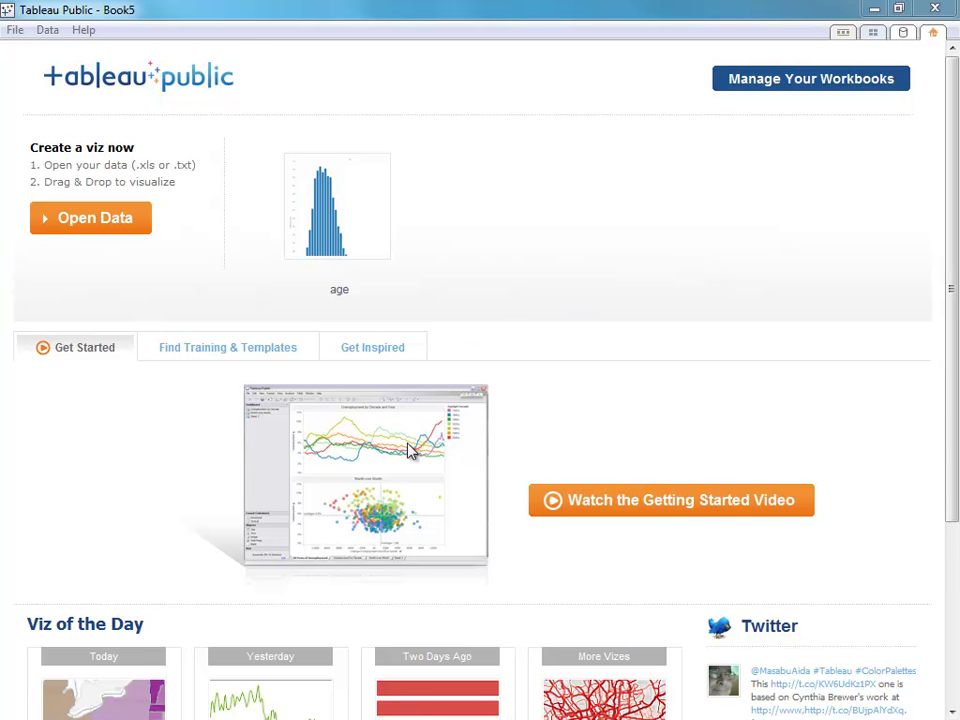
Connect to the OlympicAthletes sheet of the OlympicAthletes.xlsx Excel workbook.
drag(955, 283, 949, 454)
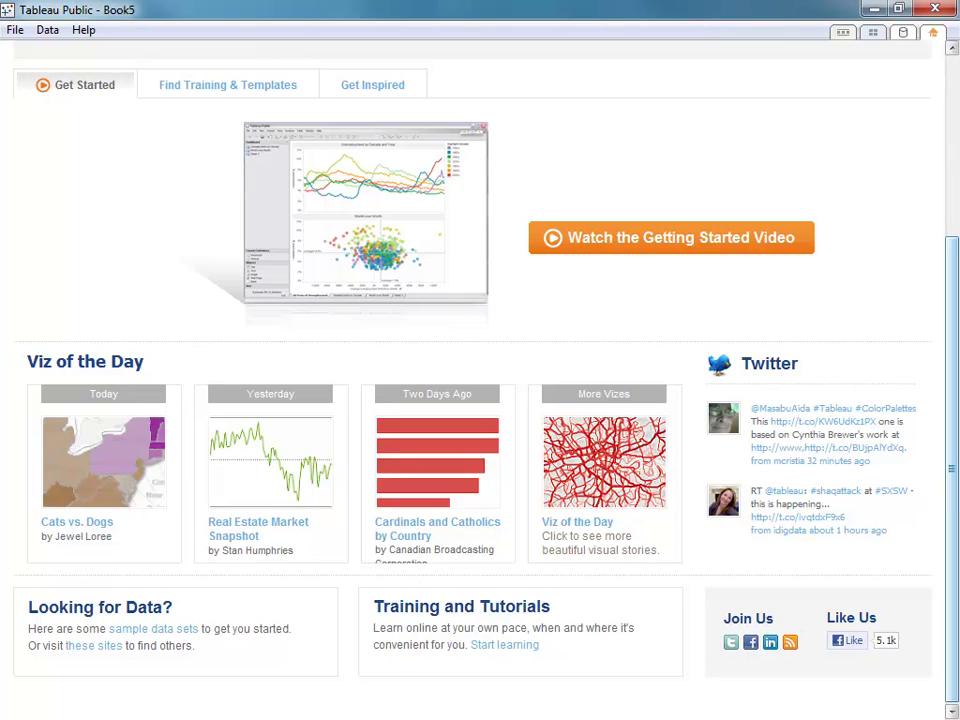
drag(951, 486, 955, 300)
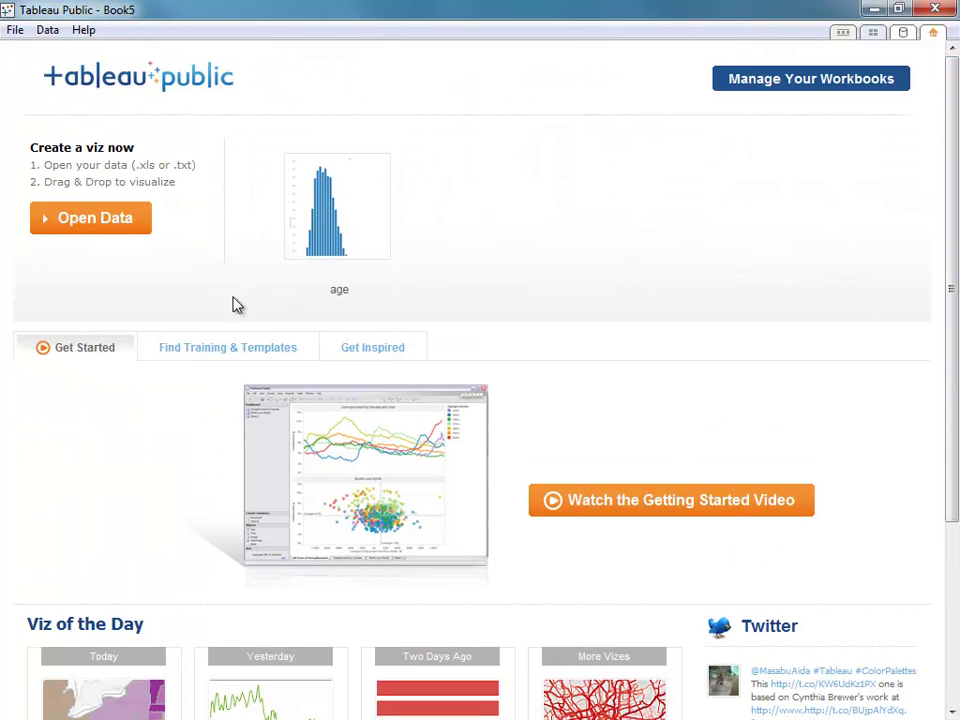
click(132, 224)
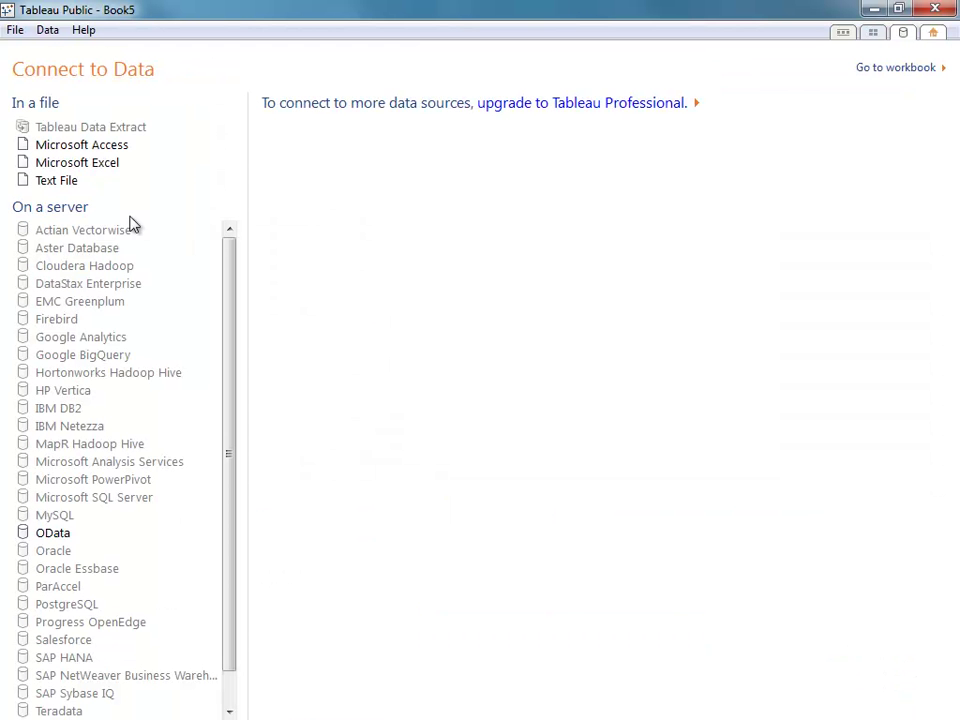
click(117, 165)
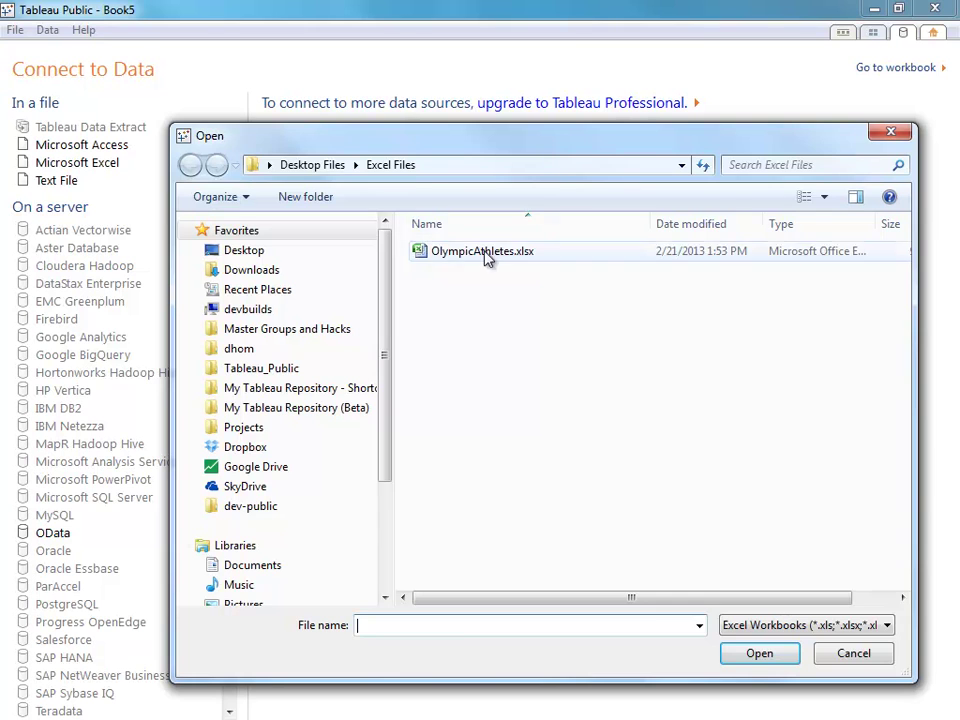
click(446, 251)
click(755, 653)
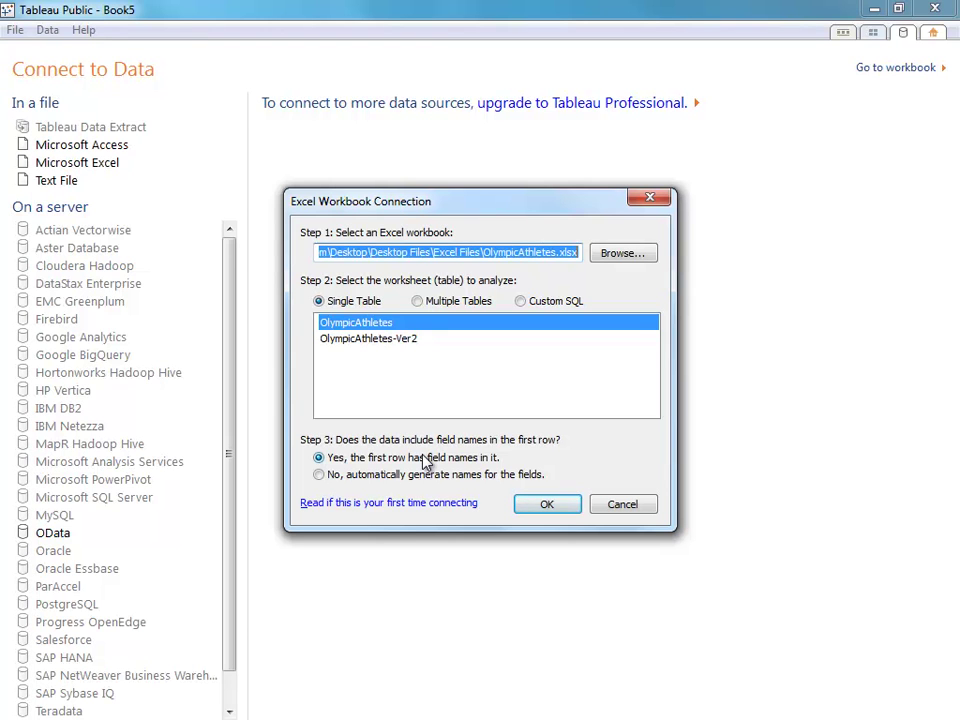
click(524, 506)
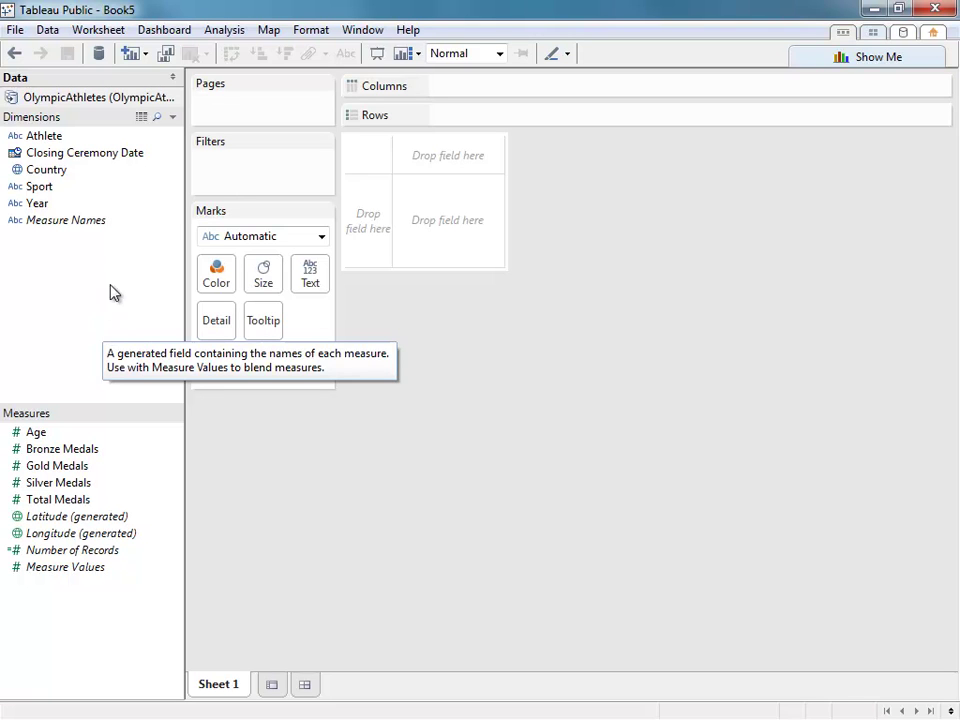
drag(77, 163, 52, 302)
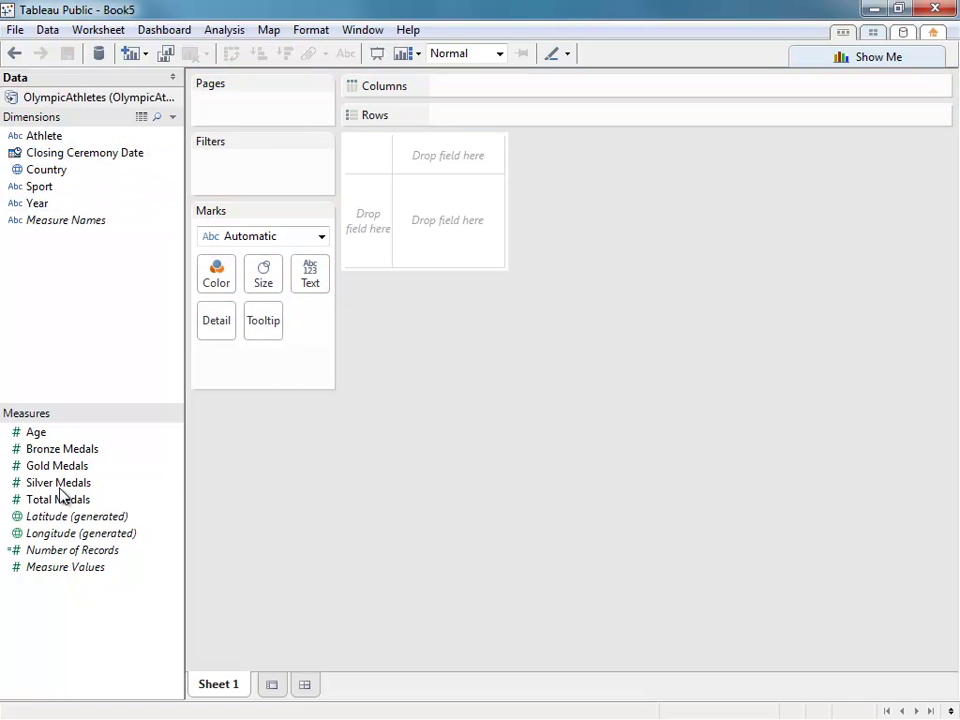
drag(62, 497, 140, 612)
right_click(41, 188)
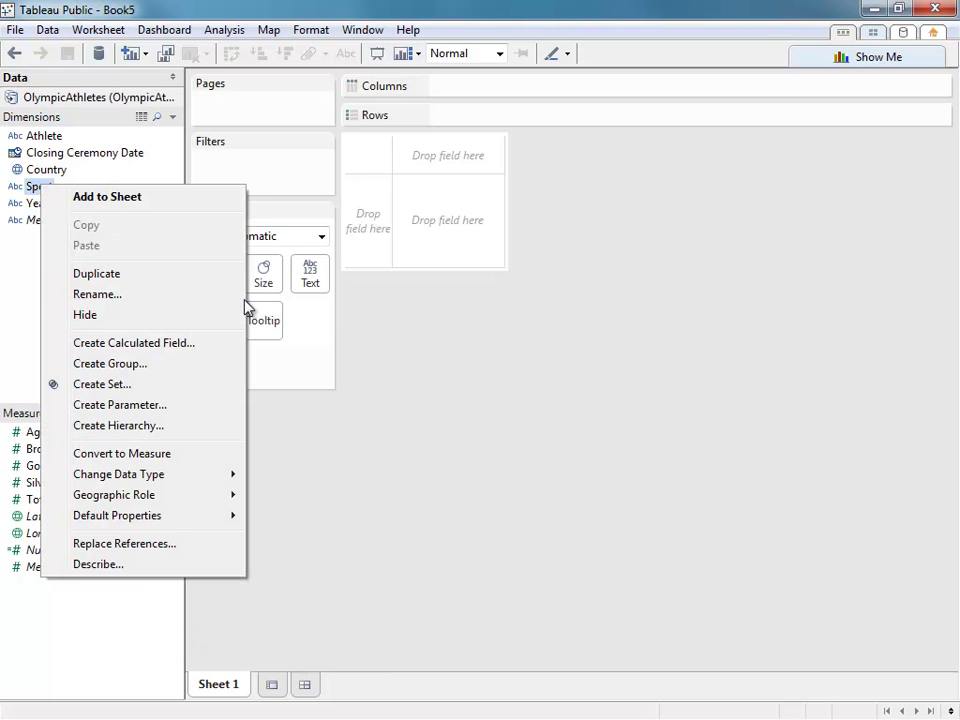
mouse_move(201, 512)
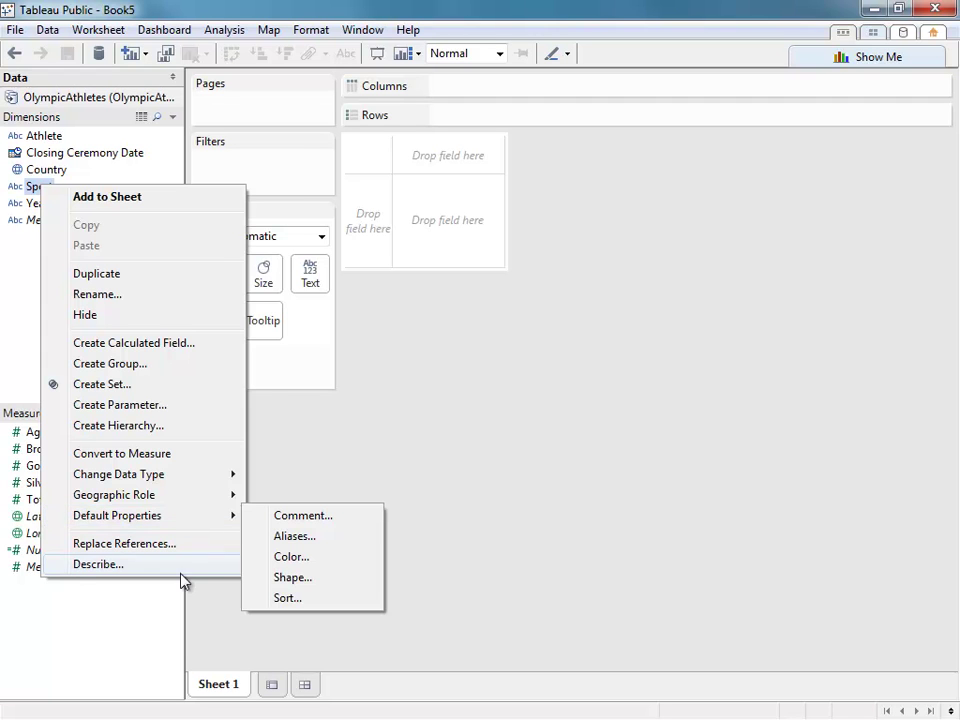
click(154, 626)
right_click(76, 506)
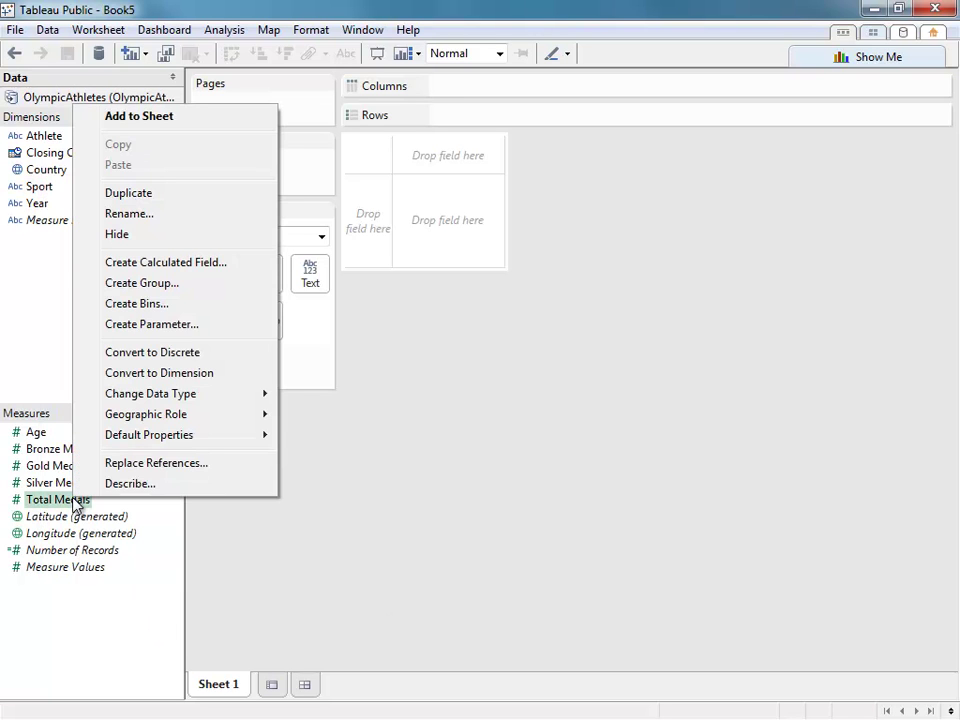
mouse_move(190, 435)
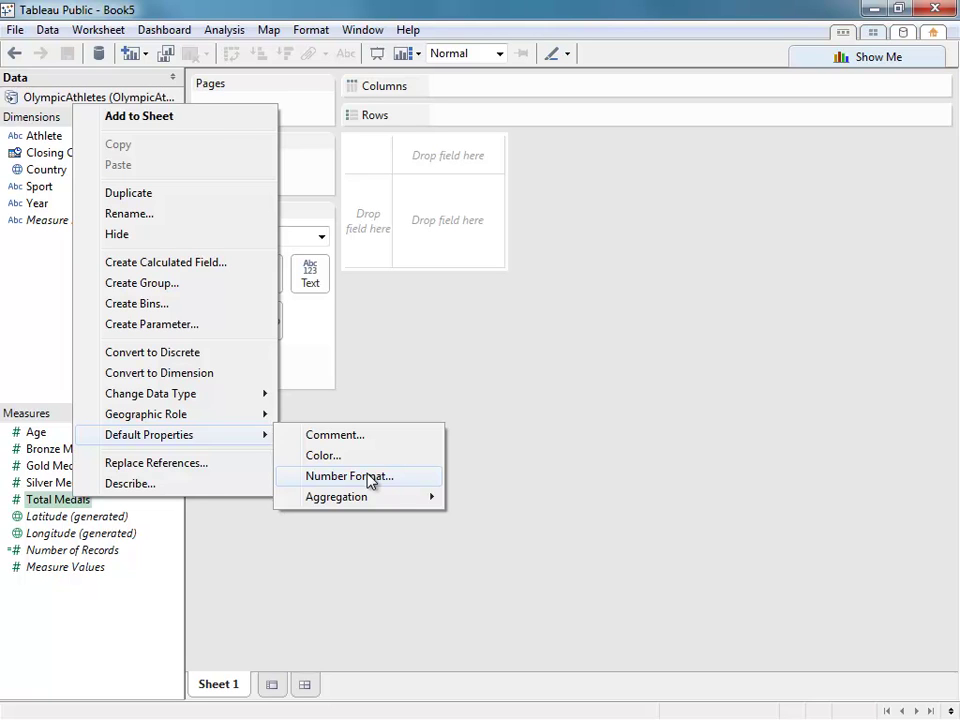
click(494, 368)
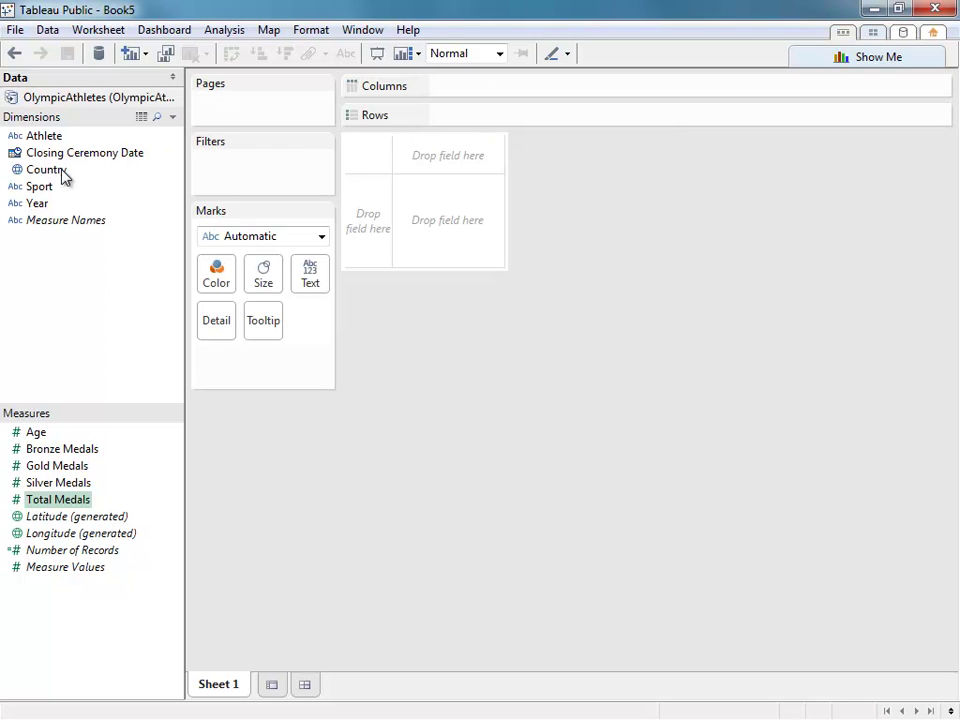
Put YEAR(Closing Ceremony Date) on Columns and add SUM(Total Medals) to draw the 2000–2012 line.
drag(57, 155, 484, 116)
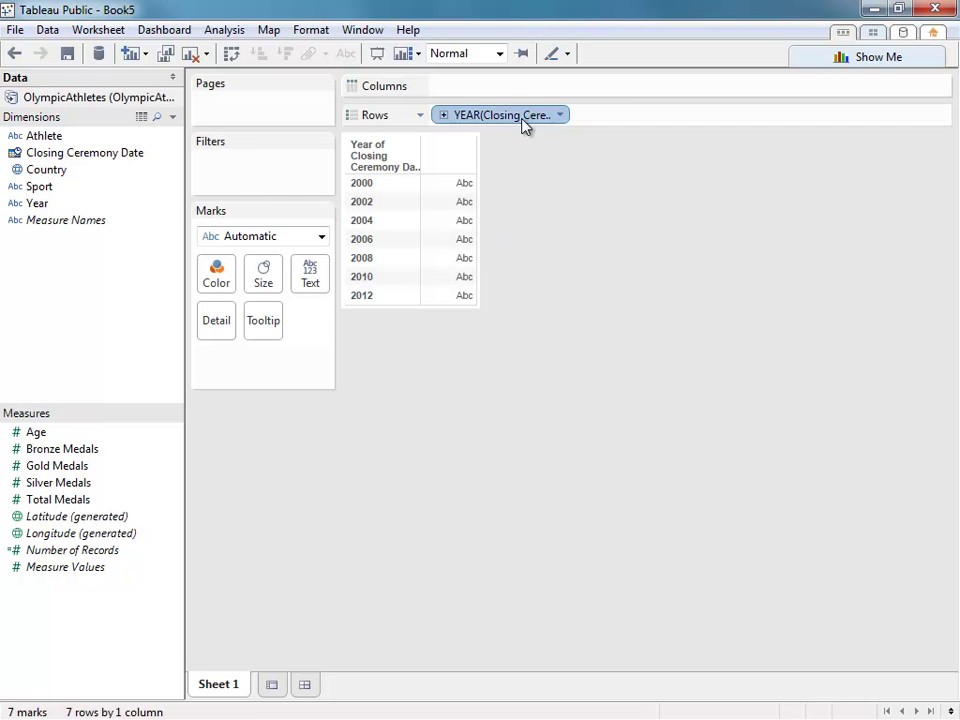
drag(525, 123, 549, 92)
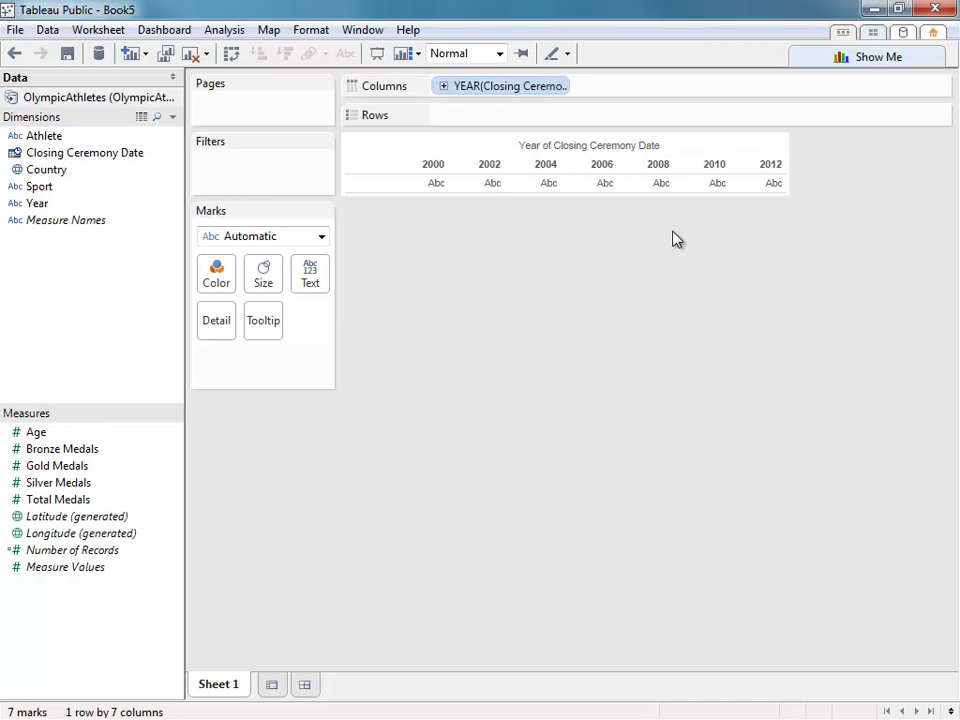
drag(57, 505, 370, 178)
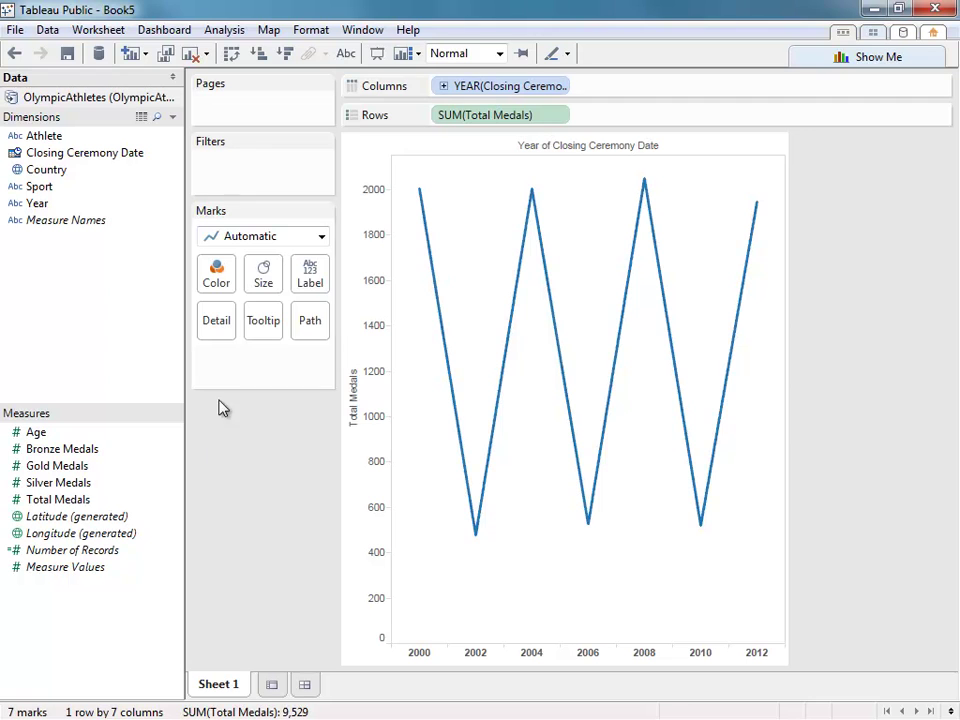
click(209, 290)
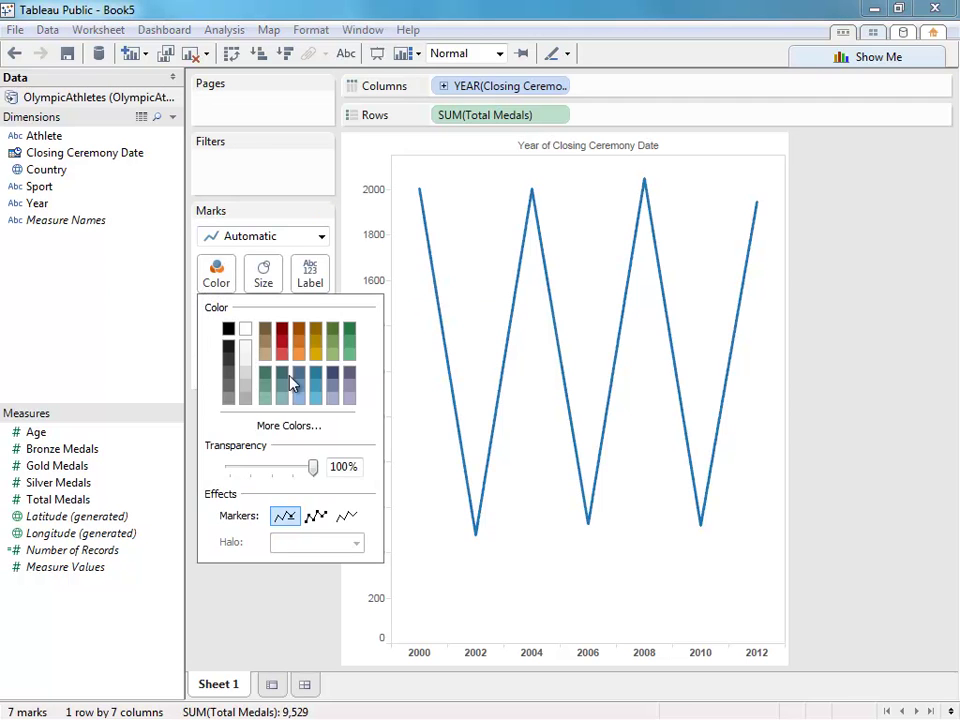
click(230, 349)
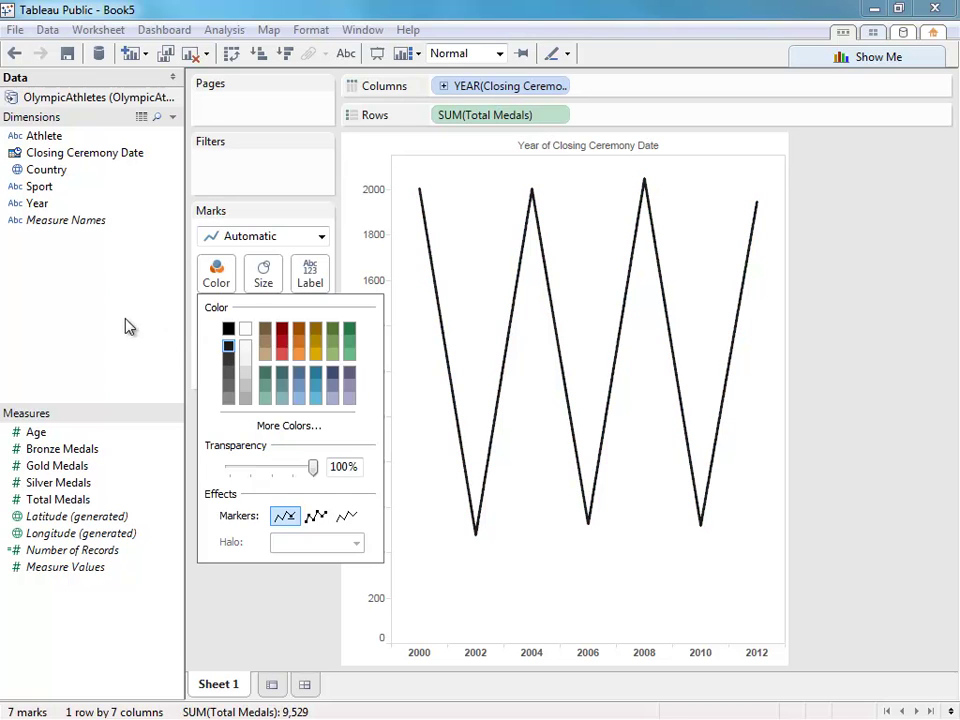
click(262, 272)
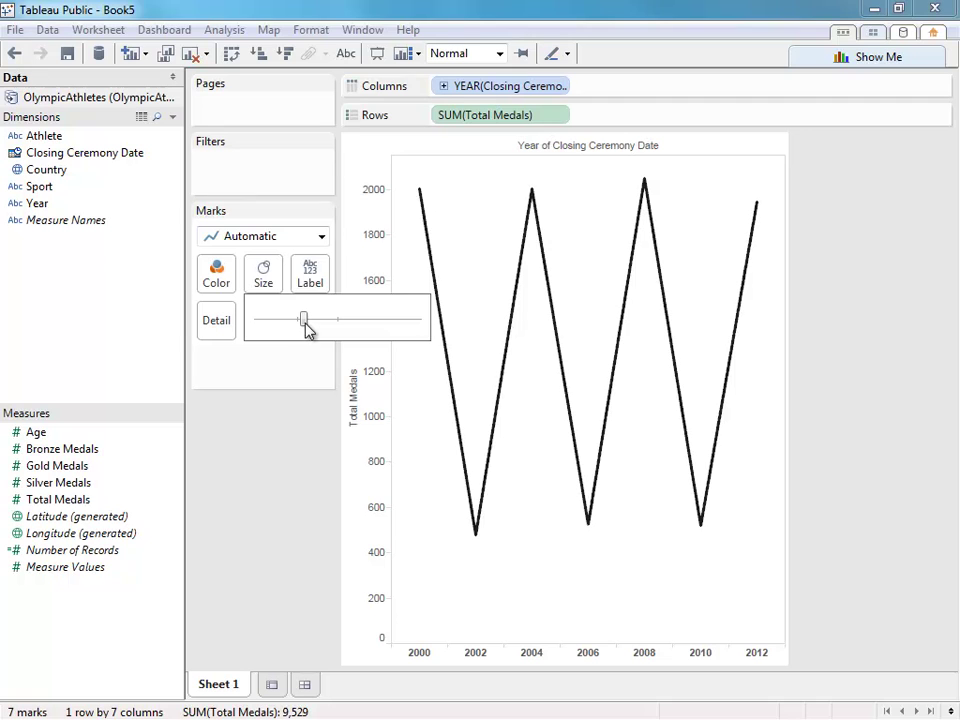
click(313, 278)
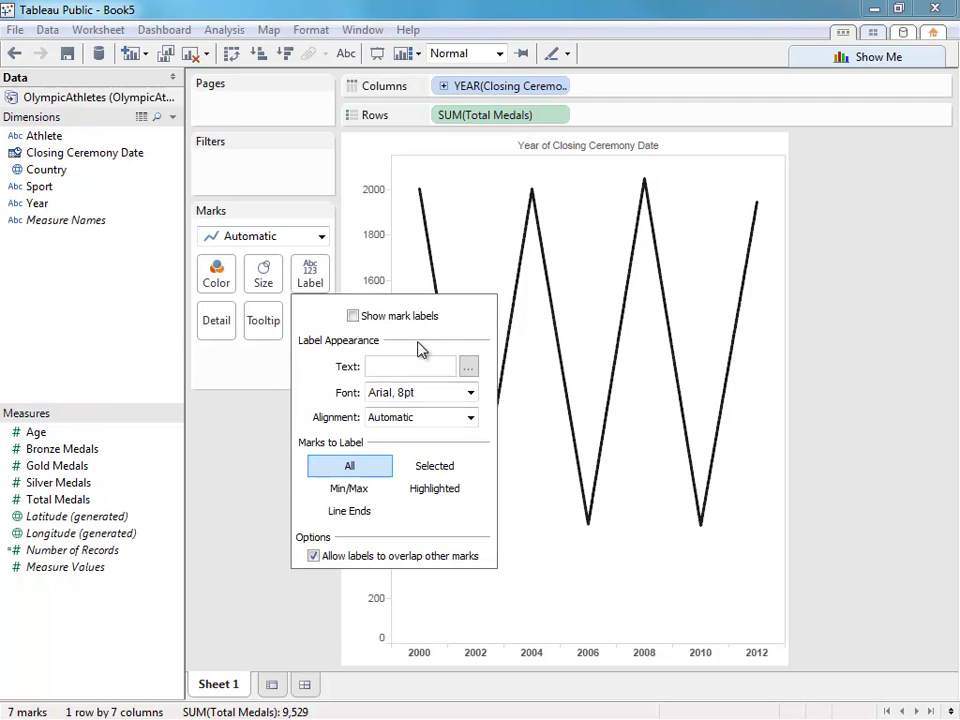
click(445, 250)
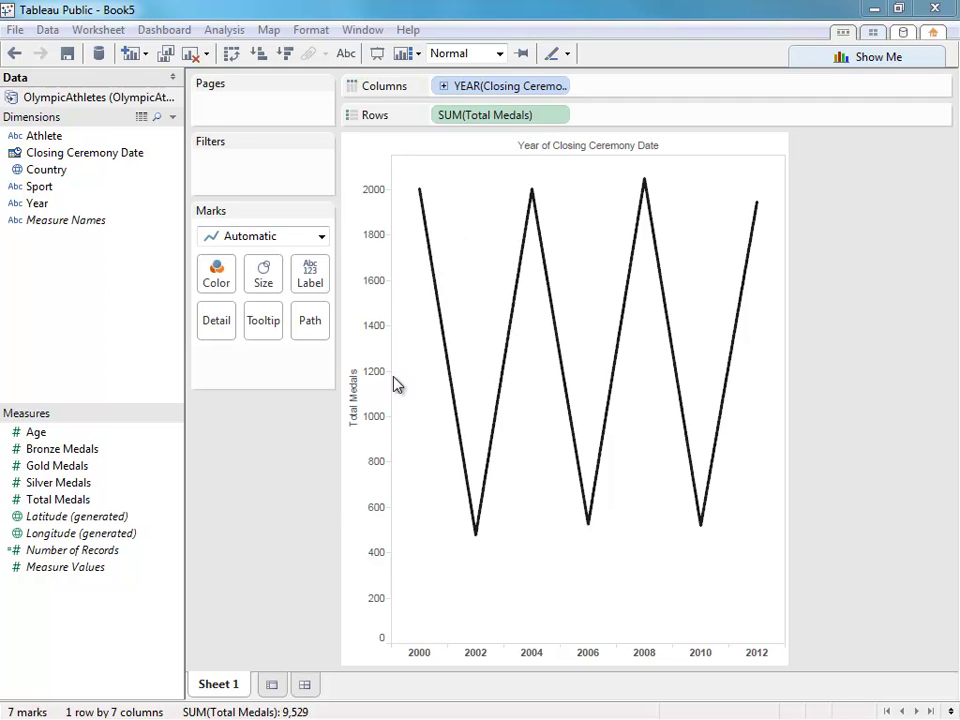
On new Sheet 2, plot Total Medals by Country as bars coloured by Closing Ceremony Date year.
click(271, 690)
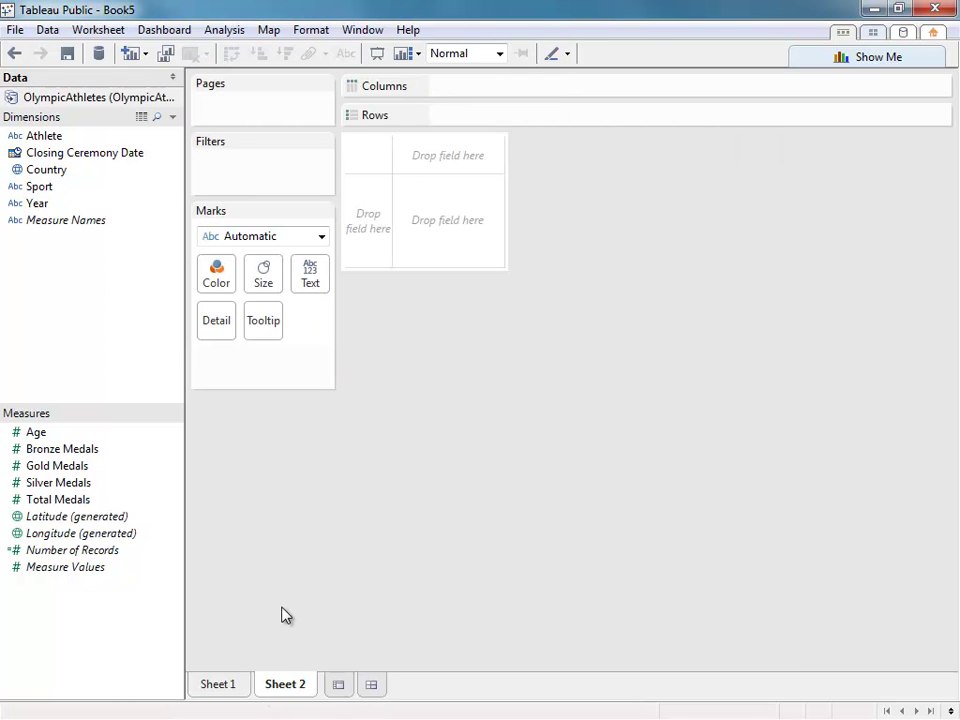
mouse_move(72, 500)
mouse_down()
mouse_move(454, 144)
mouse_move(482, 90)
mouse_up()
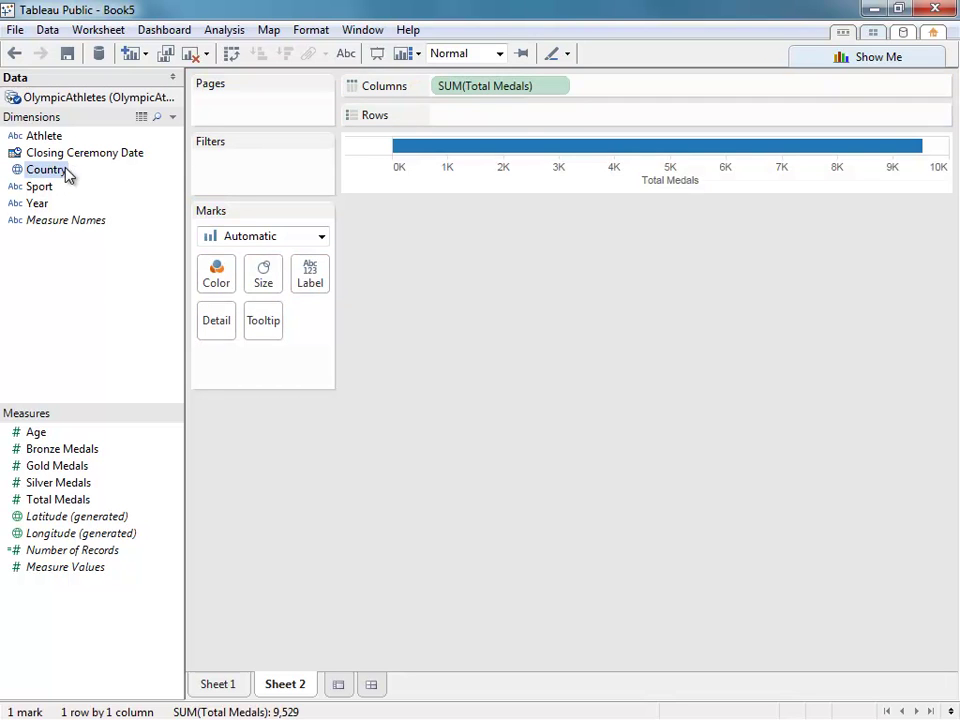
drag(66, 174, 460, 118)
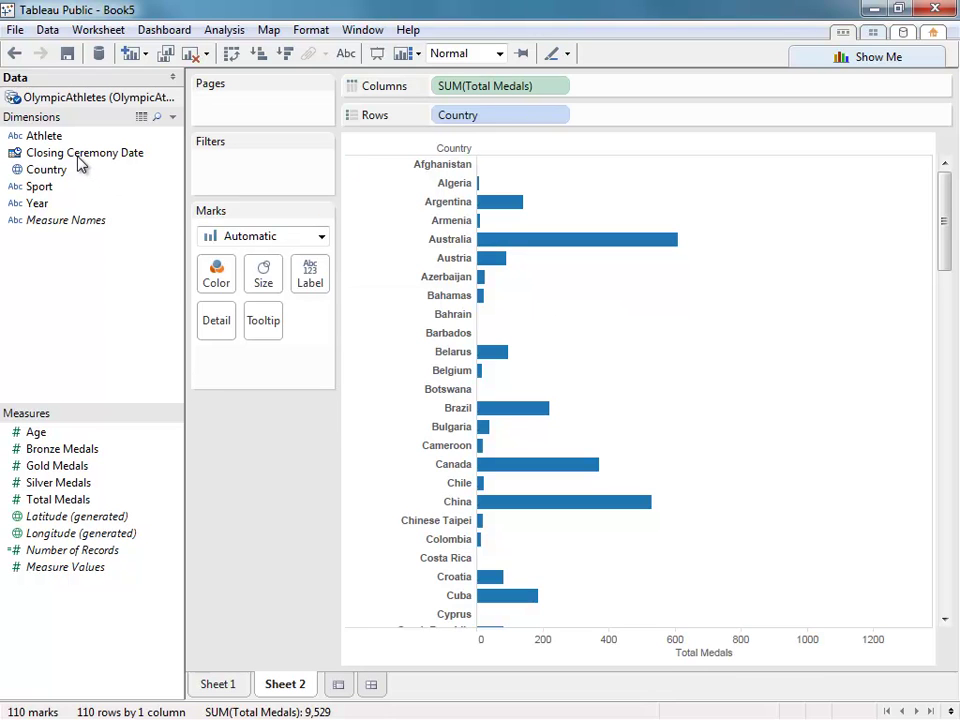
drag(78, 158, 218, 283)
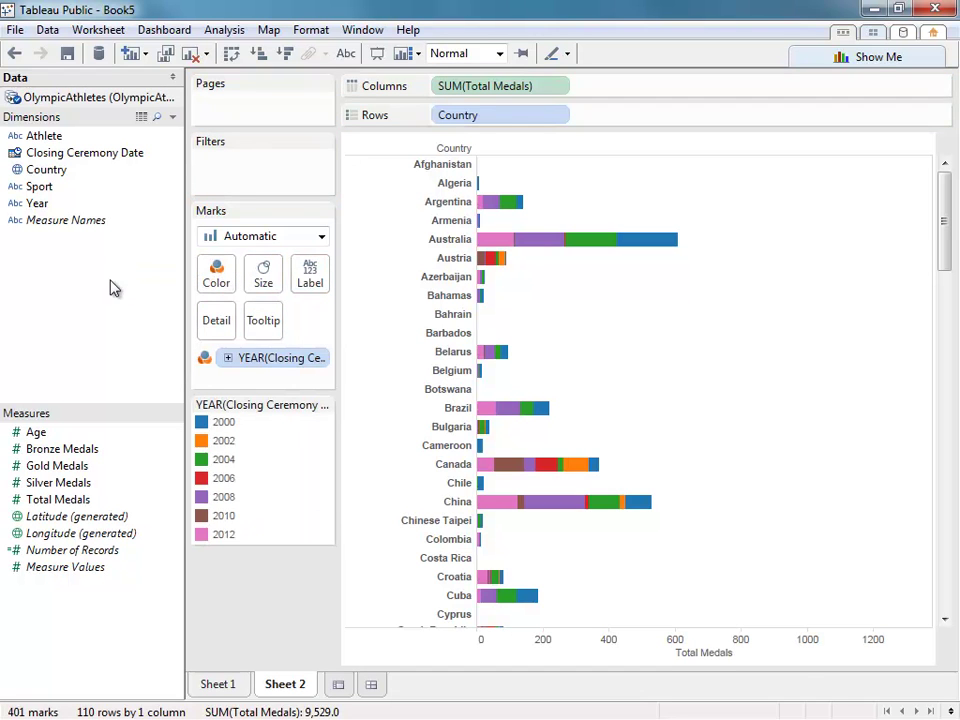
After trying Undo and Redo, drag the YEAR(Closing Ceremony Date) colour pill off the Marks card.
drag(88, 158, 87, 174)
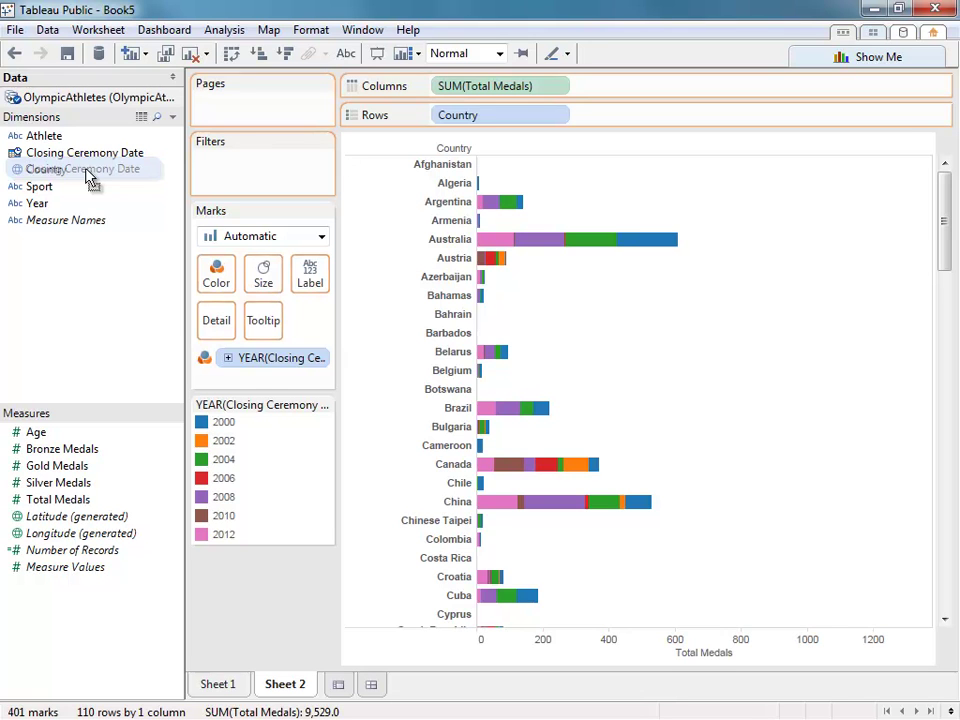
drag(89, 176, 90, 270)
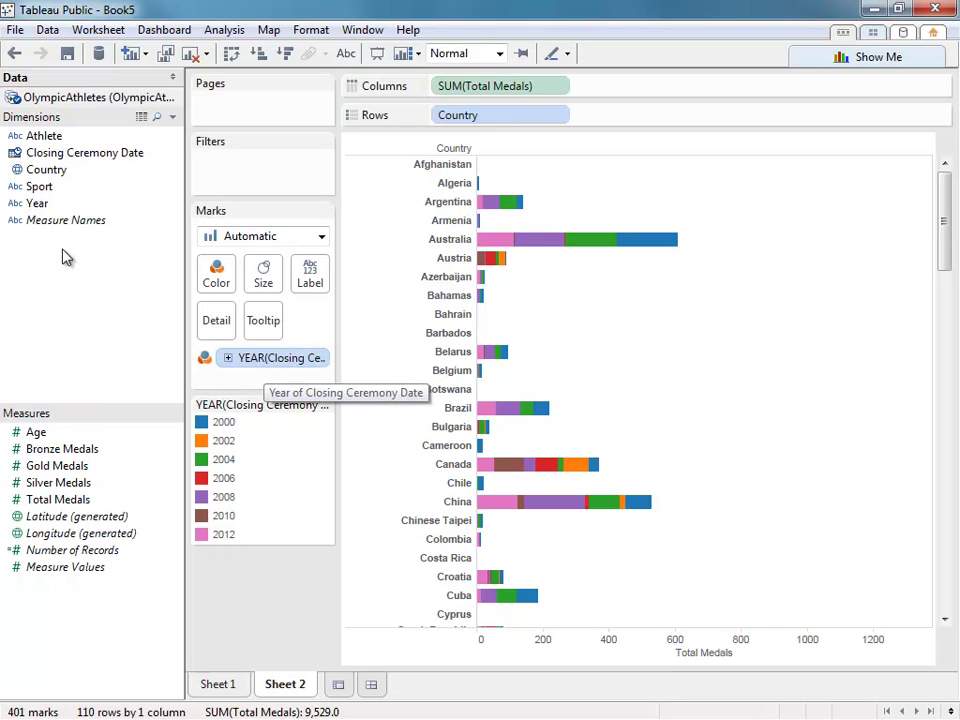
click(15, 59)
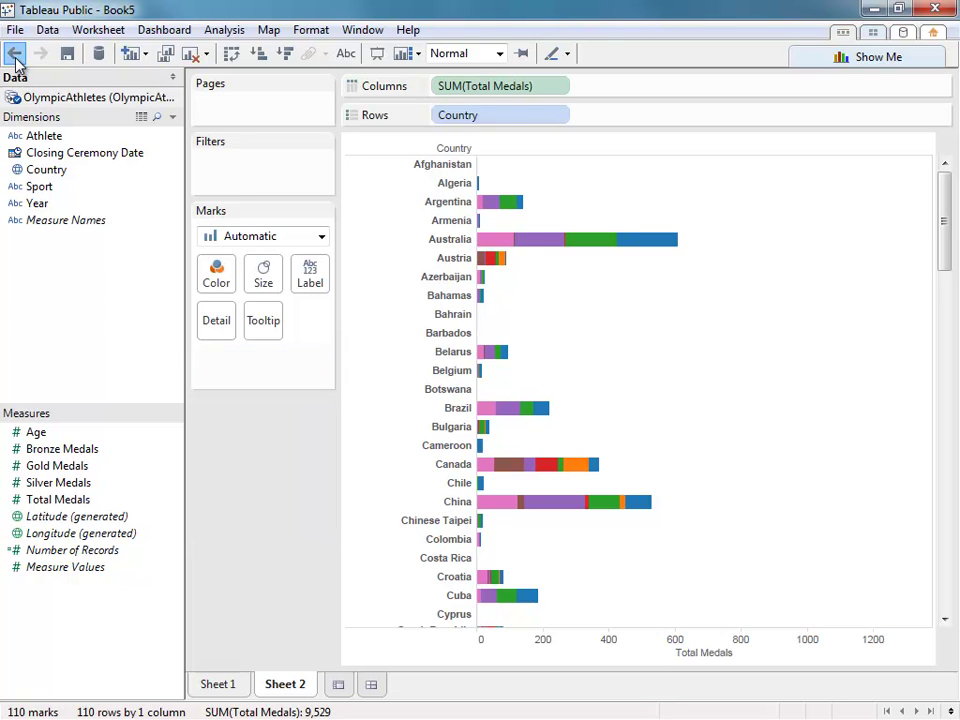
click(40, 58)
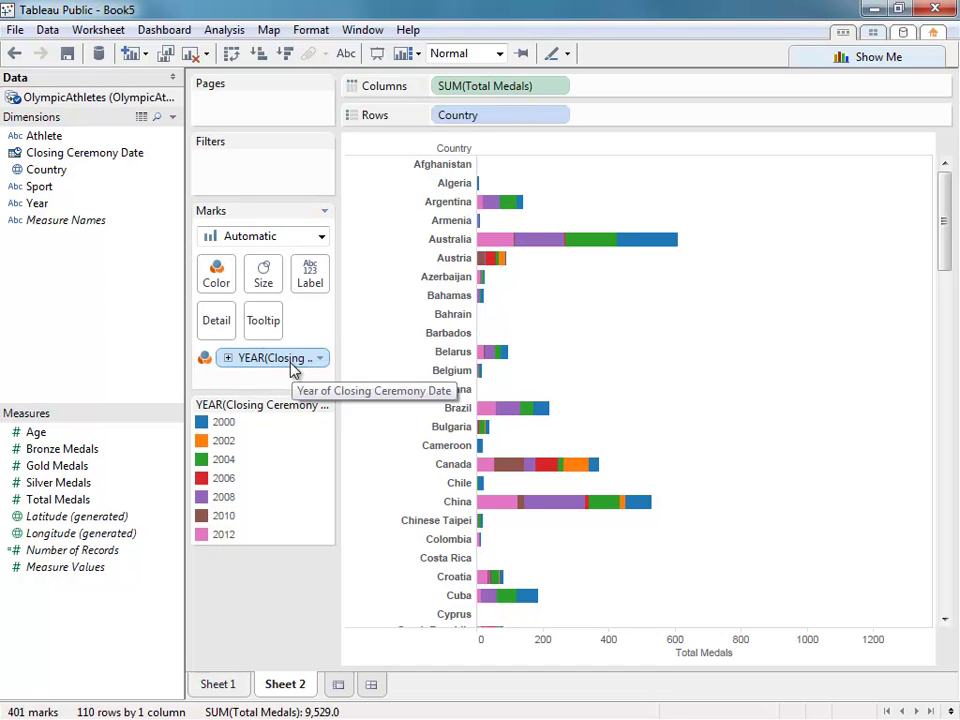
drag(293, 370, 106, 348)
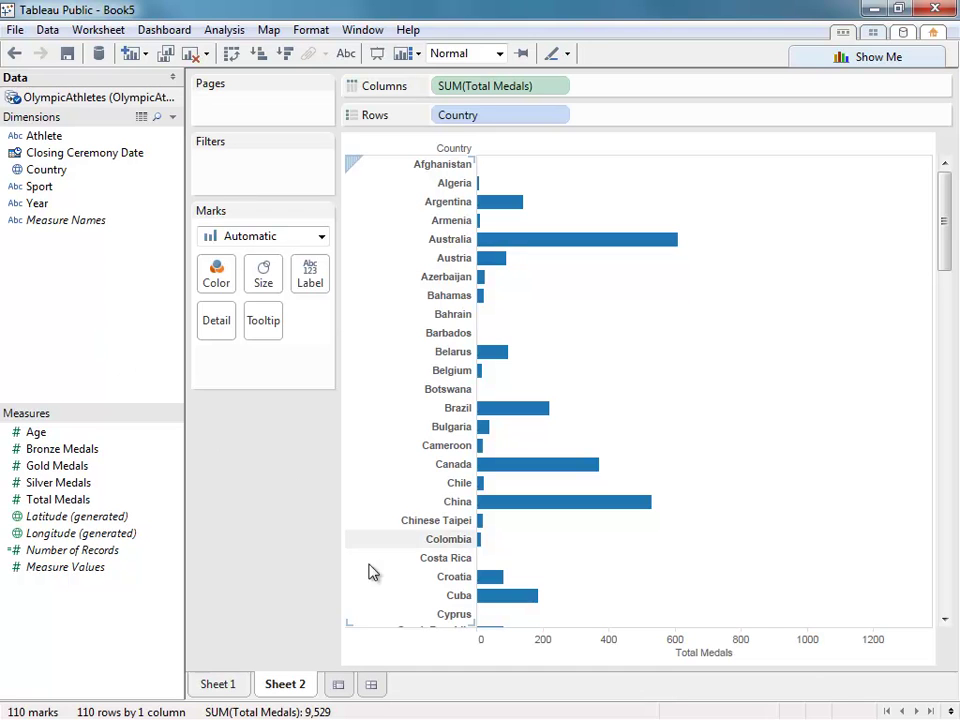
Create Dashboard 1 with Sheet 1's line chart on top and Sheet 2's bar chart below it.
click(371, 685)
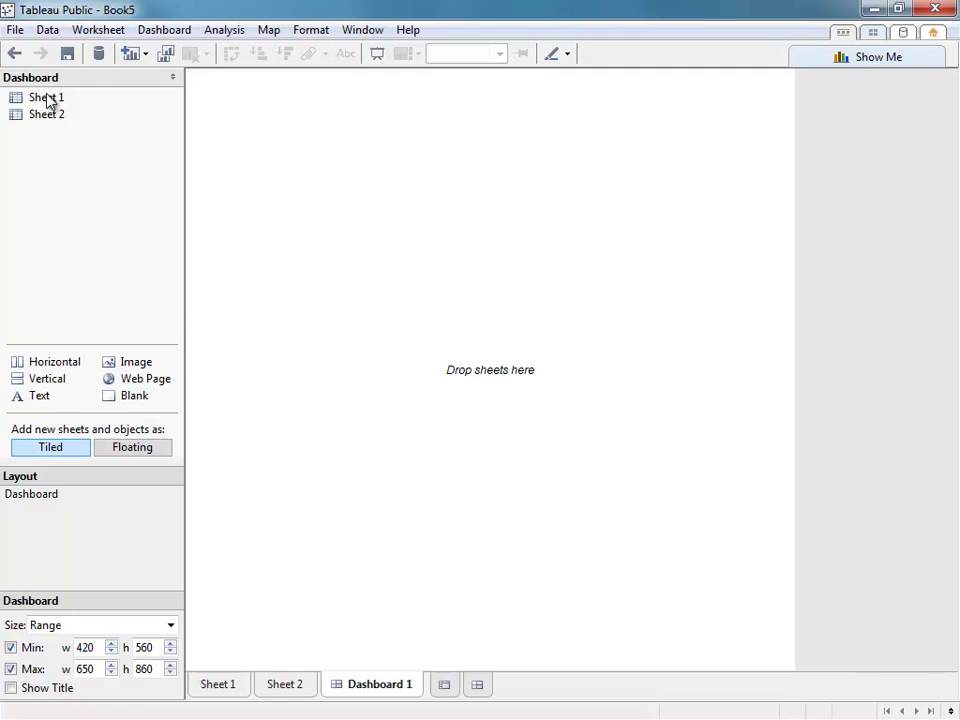
drag(47, 101, 439, 161)
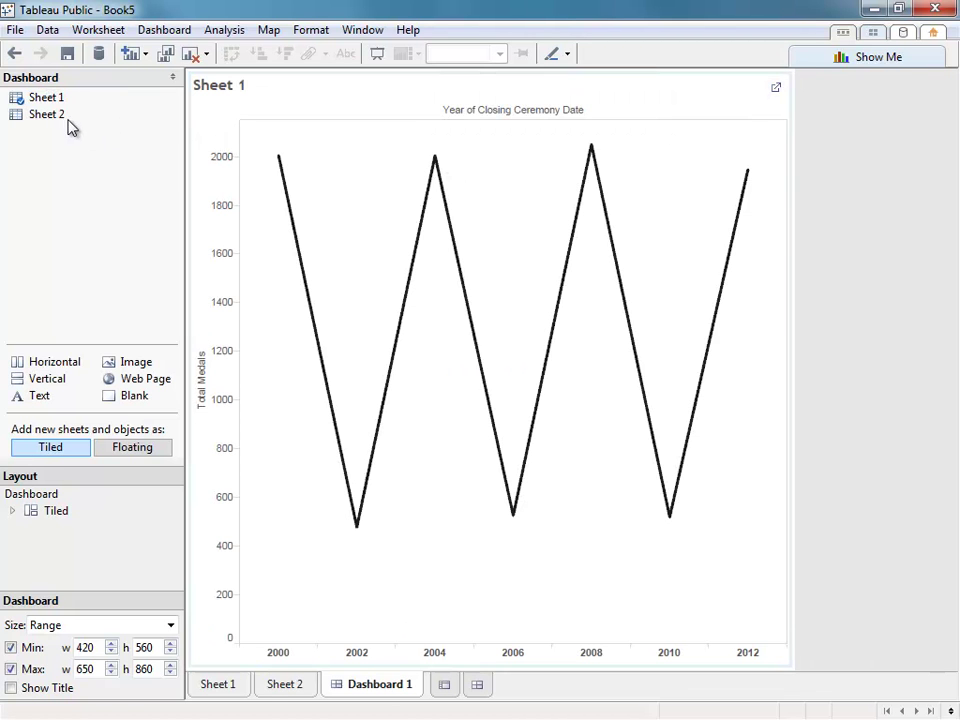
mouse_move(62, 117)
mouse_down()
mouse_move(534, 208)
mouse_move(606, 238)
mouse_move(654, 356)
mouse_move(409, 596)
mouse_up()
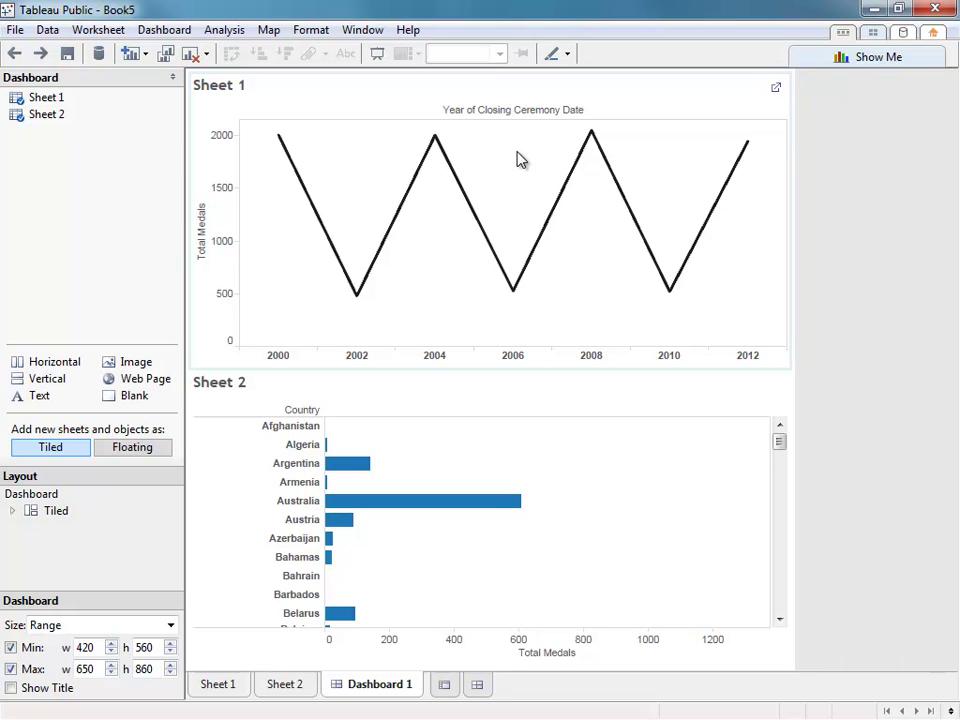
Make Sheet 1 floating and move it to the top-right corner over the country bars.
click(162, 452)
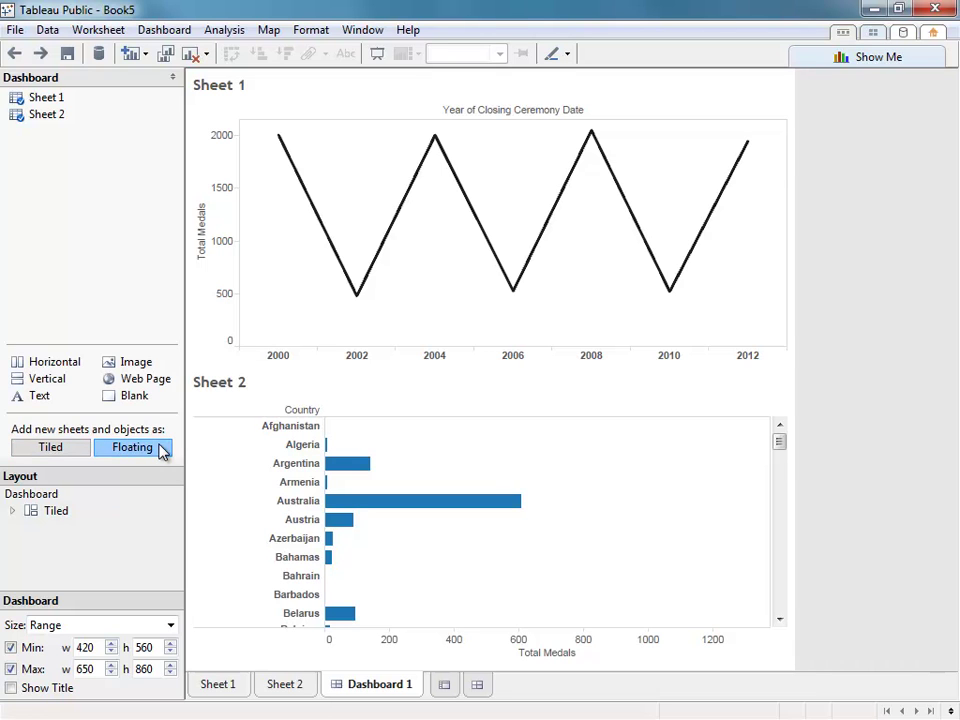
click(405, 315)
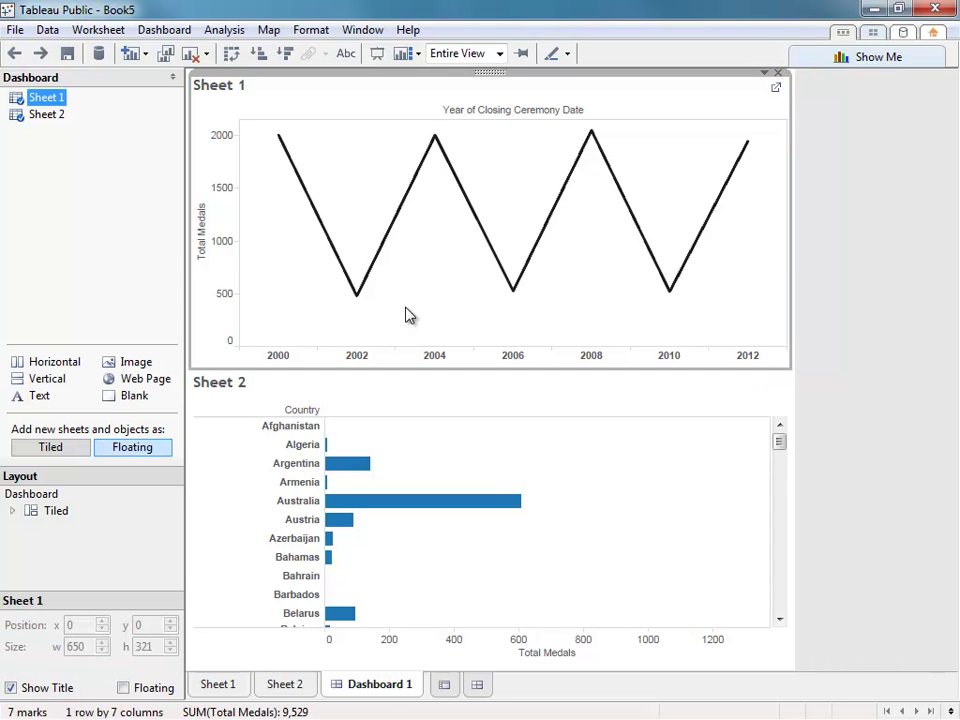
click(124, 689)
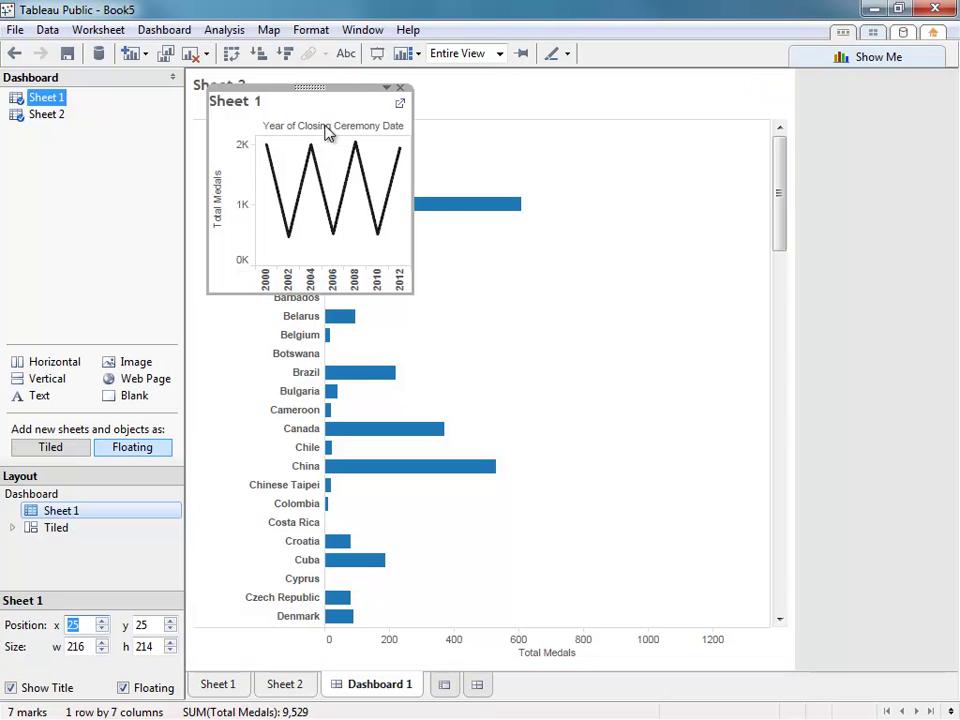
drag(309, 85, 669, 124)
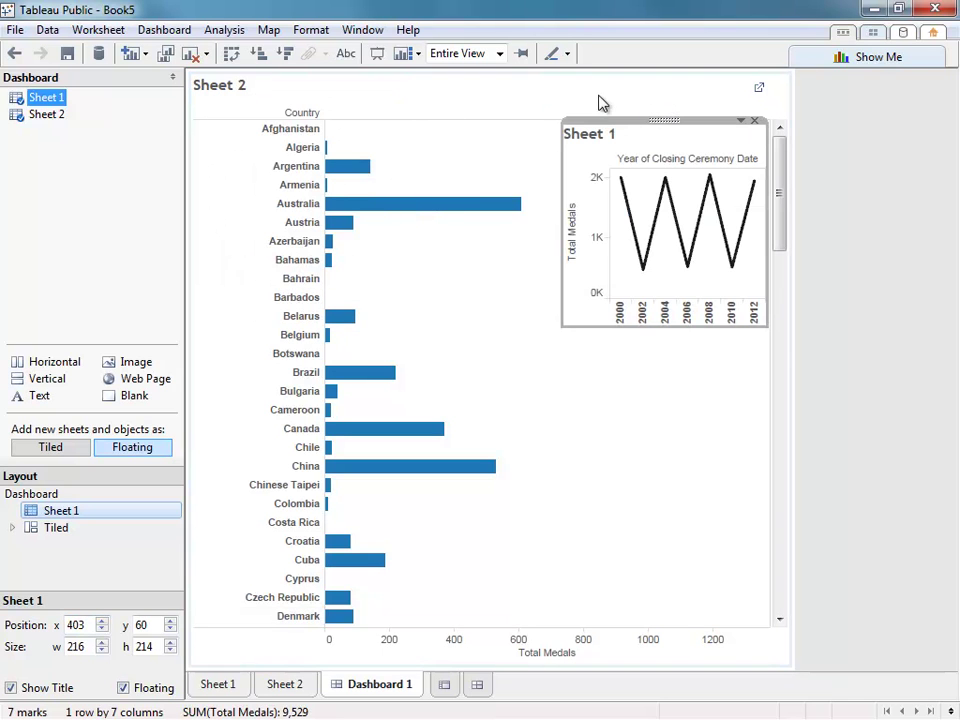
click(879, 204)
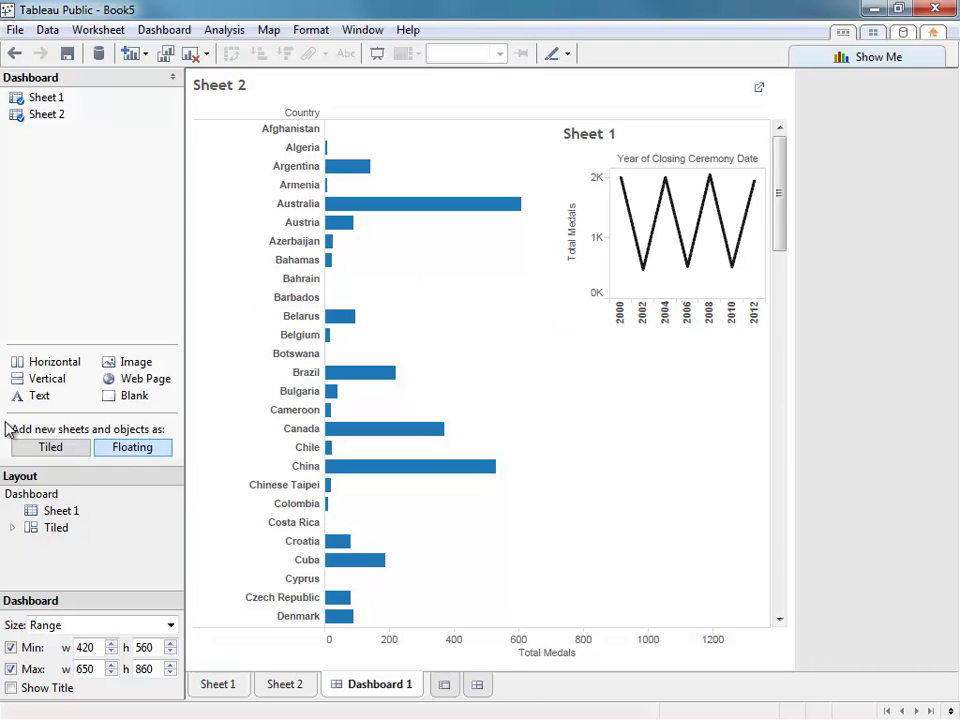